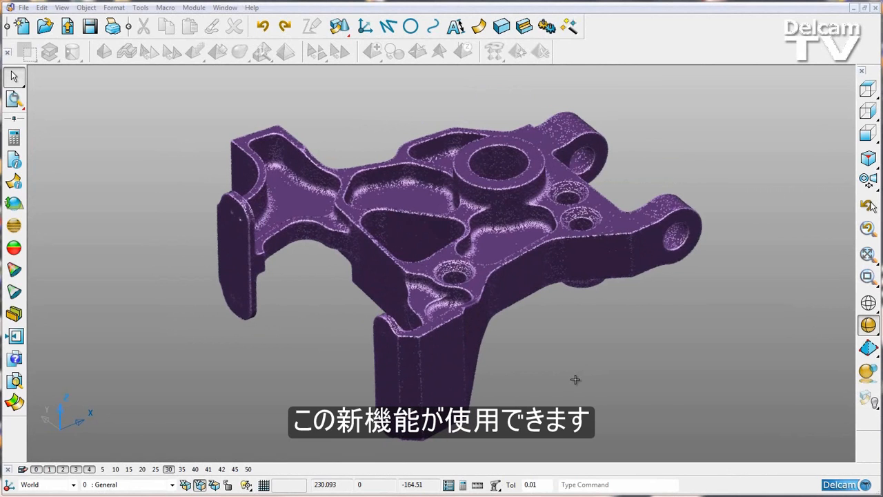
- Create composite curves from a dynamic section of the mesh along Z, with the front plane at about 6.71
{"action": "scroll", "coordinate": [575, 380], "scroll_direction": "up", "scroll_amount": 3}
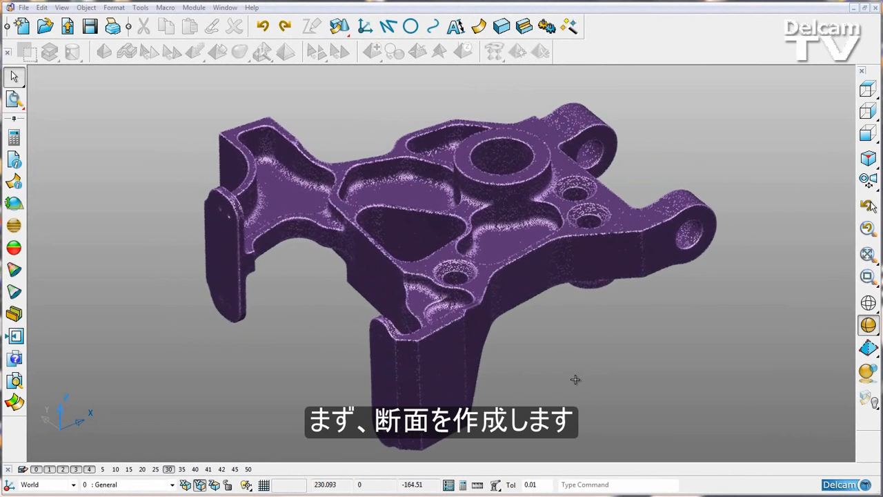
{"action": "left_click", "coordinate": [13, 204]}
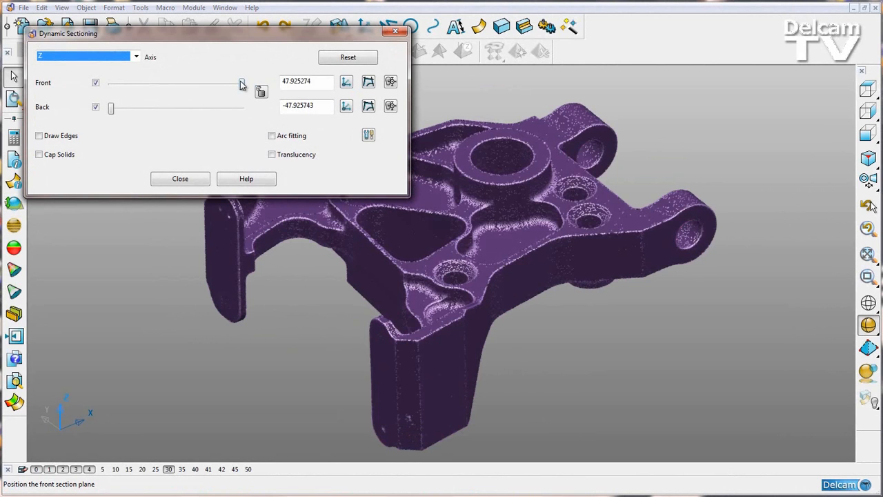
{"action": "left_click_drag", "start_coordinate": [242, 84], "coordinate": [185, 85]}
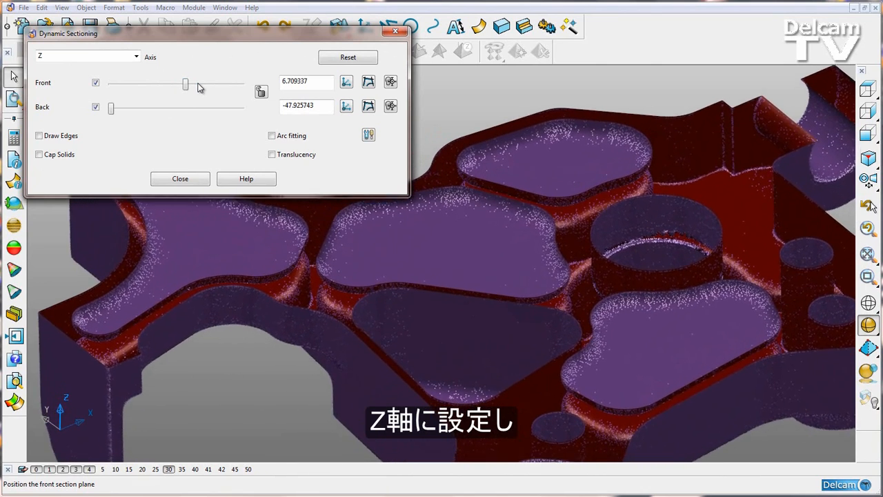
{"action": "left_click", "coordinate": [370, 82]}
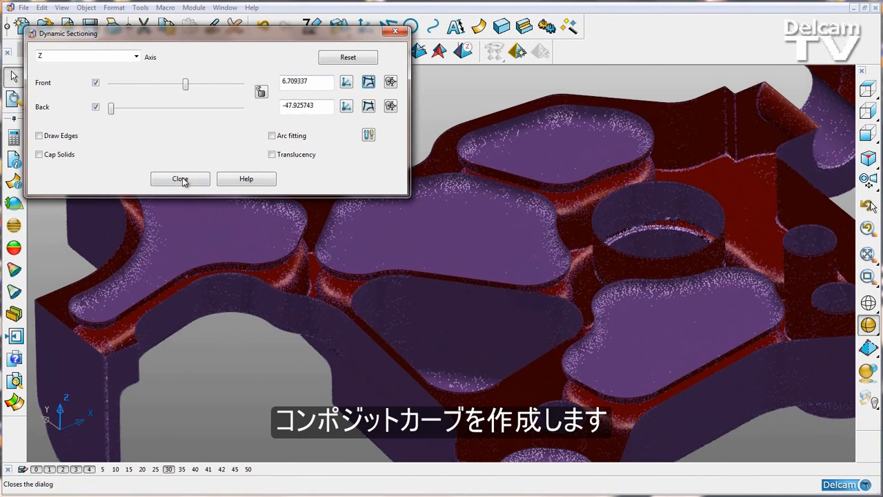
{"action": "left_click", "coordinate": [181, 178]}
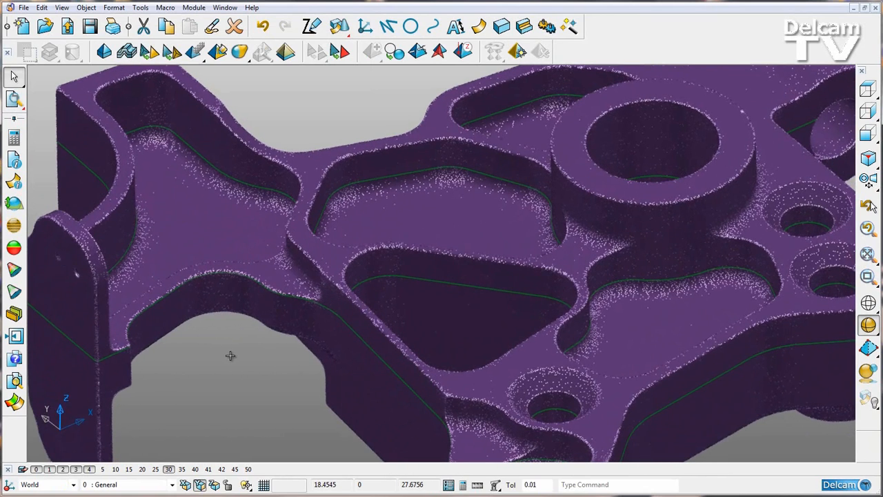
- Isolate the section curve of the triangular pocket so that only this curve is displayed
{"action": "left_click", "coordinate": [230, 355]}
{"action": "left_click", "coordinate": [517, 290]}
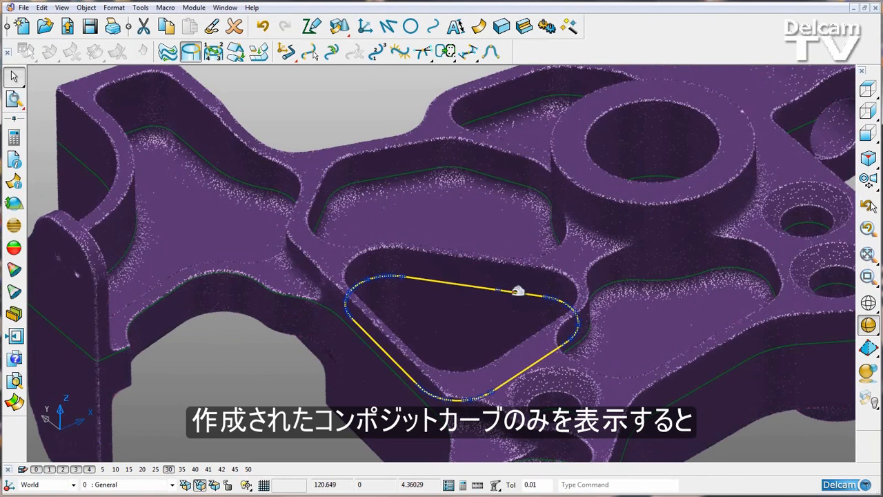
{"action": "key", "text": "ctrl+k"}
{"action": "middle_click_drag", "start_coordinate": [518, 290], "coordinate": [512, 292]}
{"action": "scroll", "coordinate": [512, 292], "scroll_direction": "up", "scroll_amount": 3}
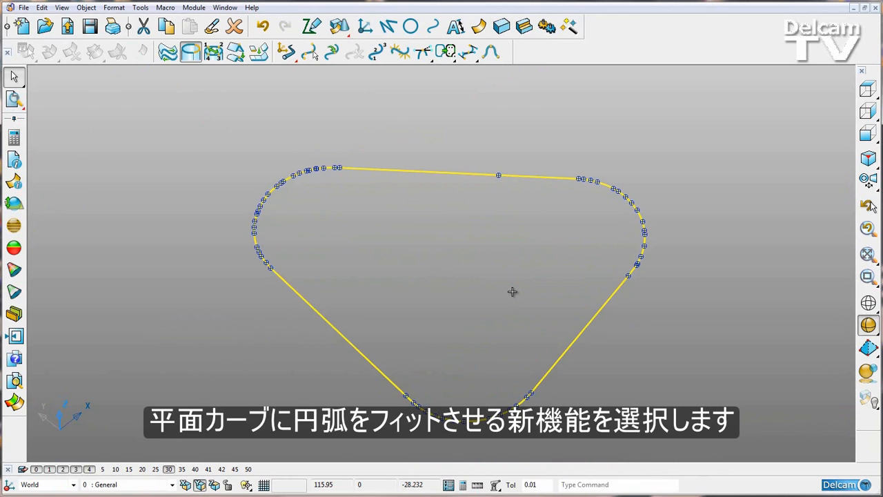
- Fit arcs to the isolated planar curve with align angle 0.1, discontinuity angle 30 and maximum radius 1000
{"action": "left_click", "coordinate": [445, 52]}
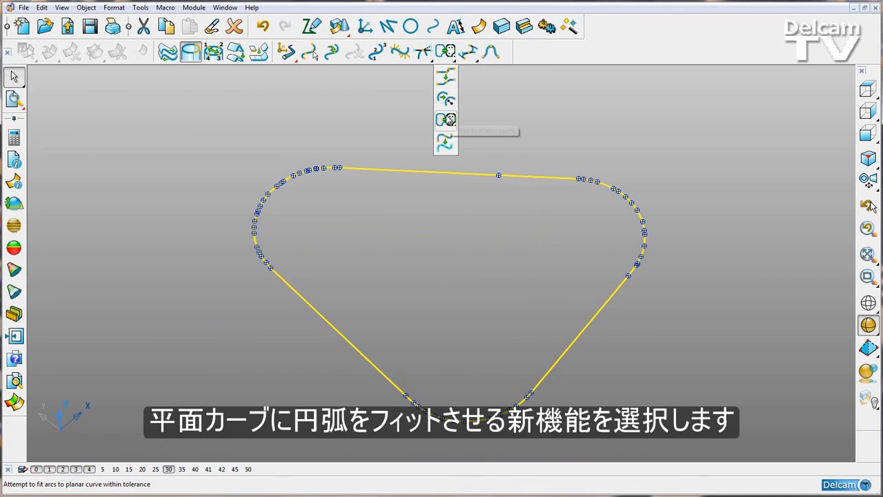
{"action": "left_click", "coordinate": [446, 120]}
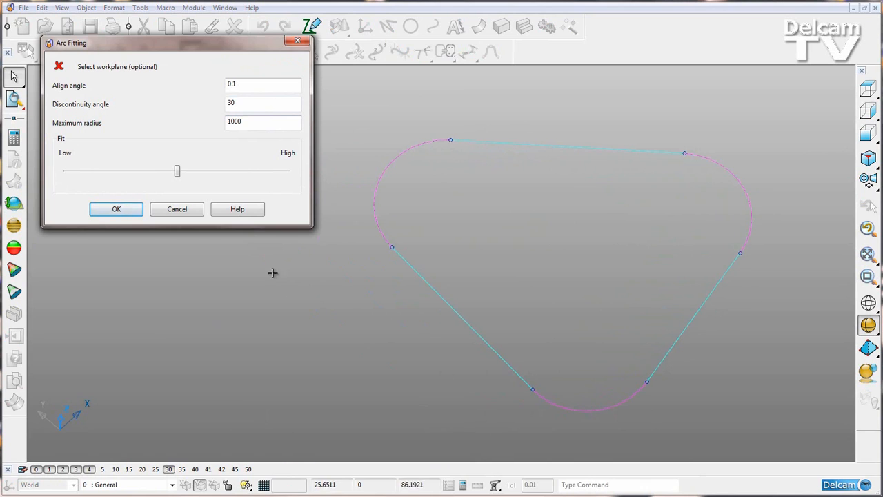
{"action": "left_click", "coordinate": [127, 210]}
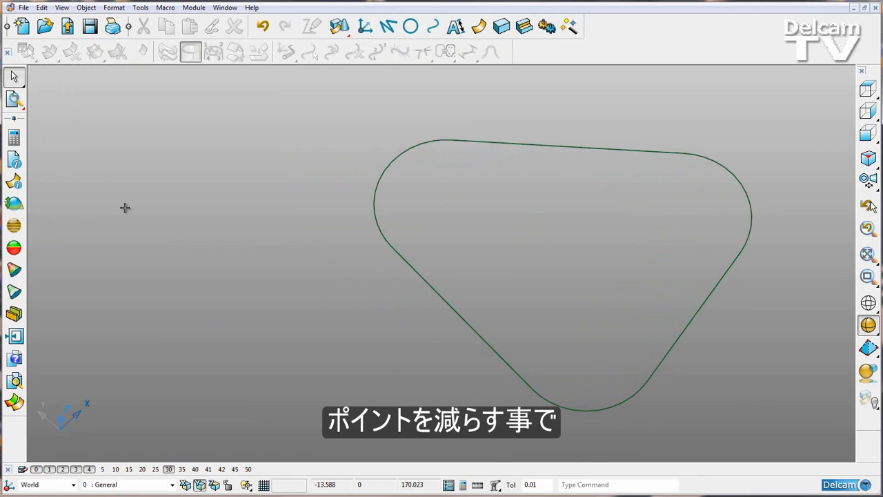
- Select the arc-fitted curve and display its editable dimensions
{"action": "left_click", "coordinate": [490, 143]}
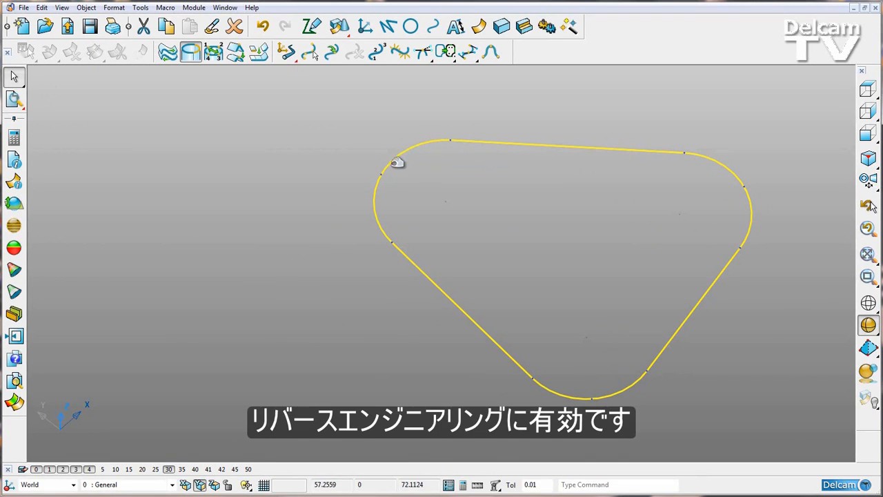
{"action": "middle_click_drag", "start_coordinate": [388, 245], "coordinate": [249, 245], "text": "shift"}
{"action": "mouse_move", "coordinate": [285, 52]}
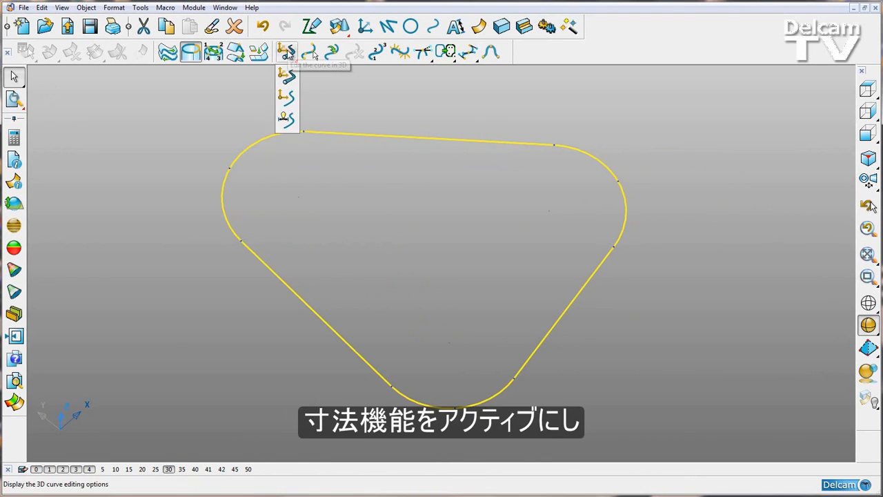
{"action": "left_click", "coordinate": [286, 120]}
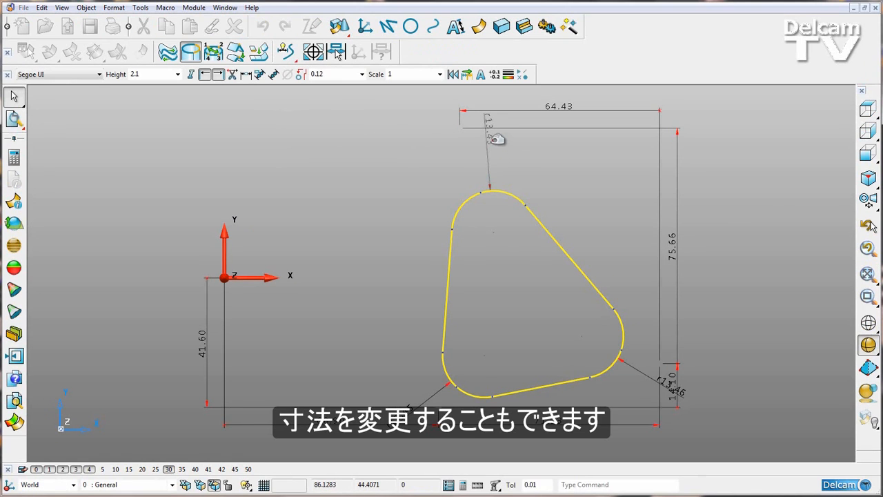
- Reposition the upper corner arc's radius dimension outside the curve, set it to 13.5 and leave dimension editing
{"action": "left_click_drag", "start_coordinate": [497, 139], "coordinate": [421, 152]}
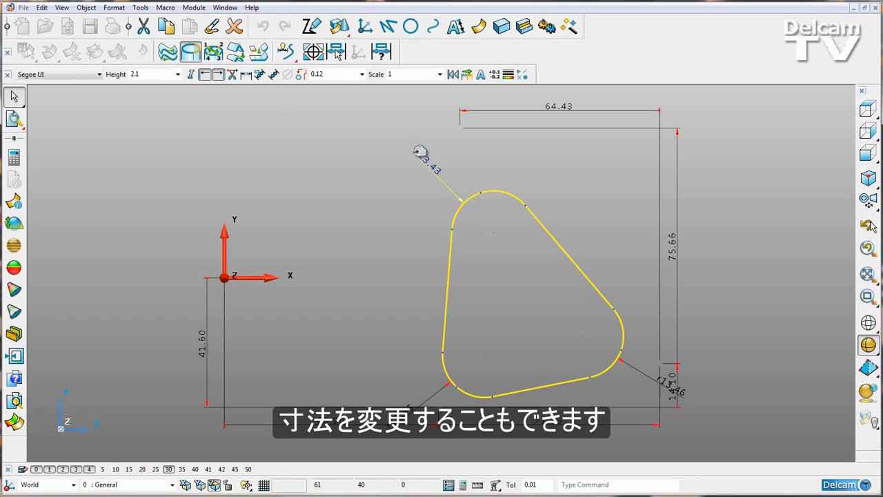
{"action": "double_click", "coordinate": [450, 175]}
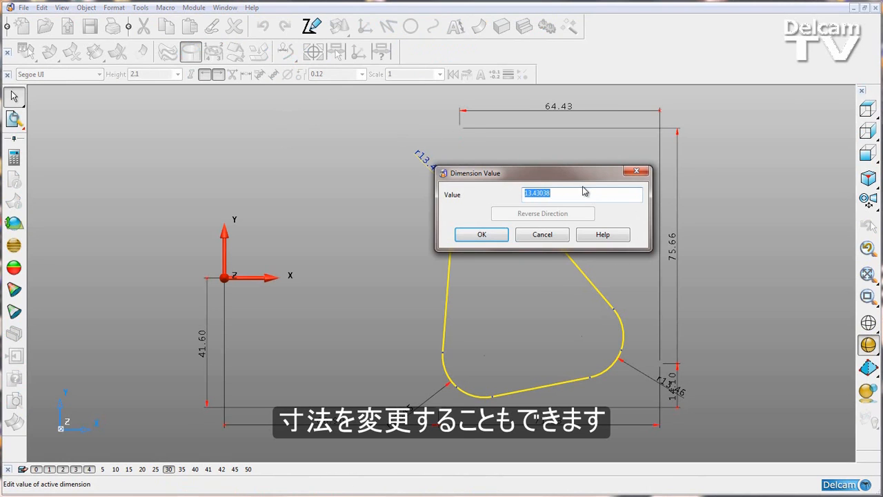
{"action": "mouse_move", "coordinate": [538, 172]}
{"action": "left_mouse_down"}
{"action": "mouse_move", "coordinate": [251, 159]}
{"action": "mouse_move", "coordinate": [214, 120]}
{"action": "left_mouse_up"}
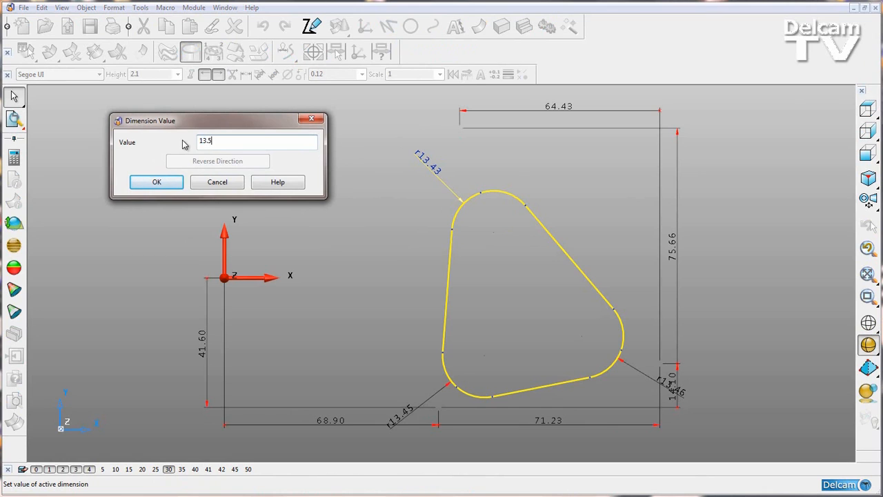
{"action": "left_click", "coordinate": [166, 181]}
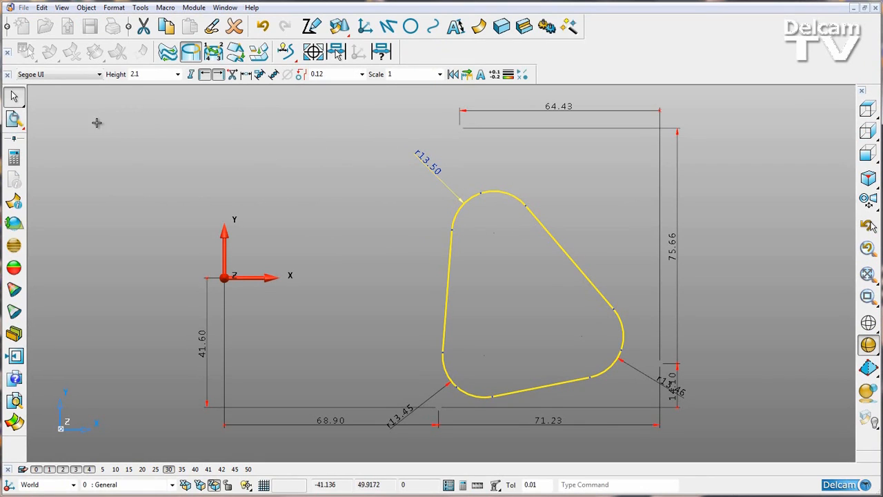
{"action": "left_click", "coordinate": [7, 74]}
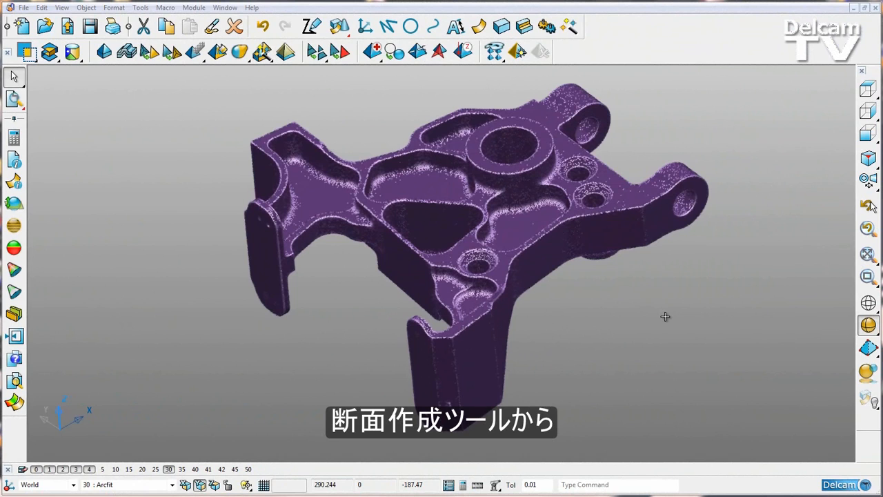
- Section the mesh along Z with the front plane at about 6.71 and arc fitting enabled, accepting the default fitting options
{"action": "left_click", "coordinate": [14, 202]}
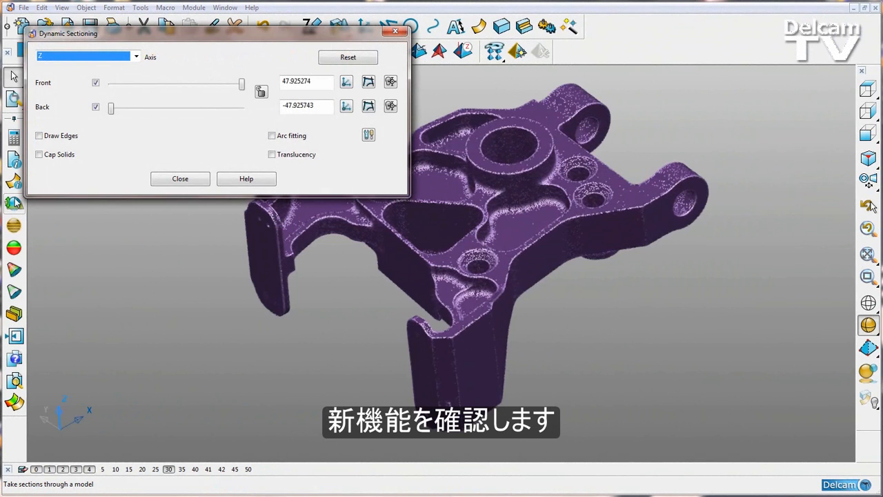
{"action": "left_click_drag", "start_coordinate": [242, 84], "coordinate": [185, 84]}
{"action": "scroll", "coordinate": [185, 83], "scroll_direction": "up", "scroll_amount": 5}
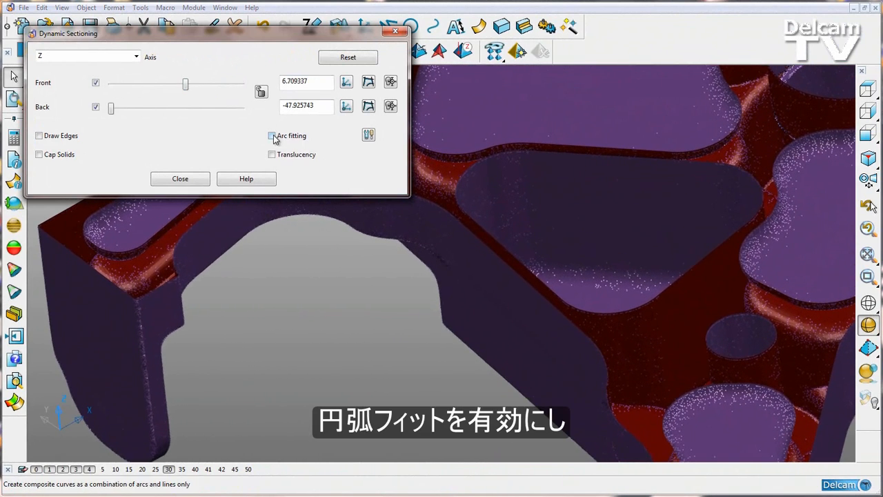
{"action": "left_click", "coordinate": [369, 137]}
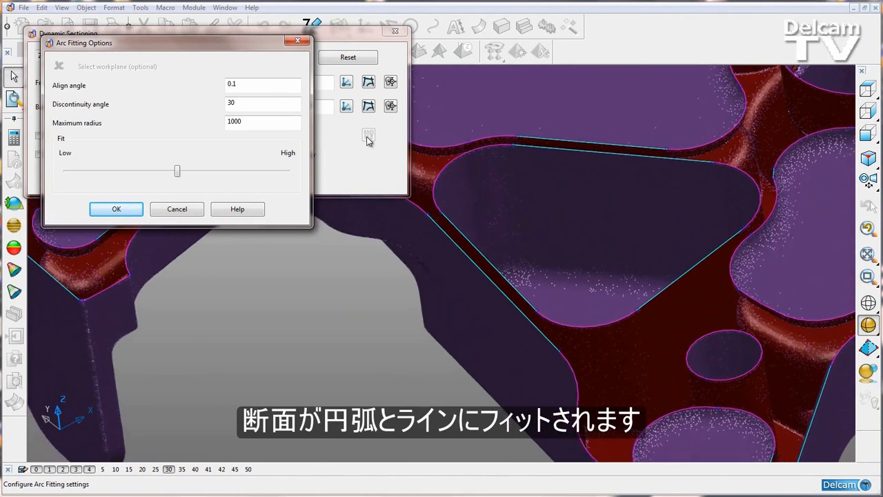
{"action": "left_click", "coordinate": [130, 214]}
{"action": "left_click", "coordinate": [180, 178]}
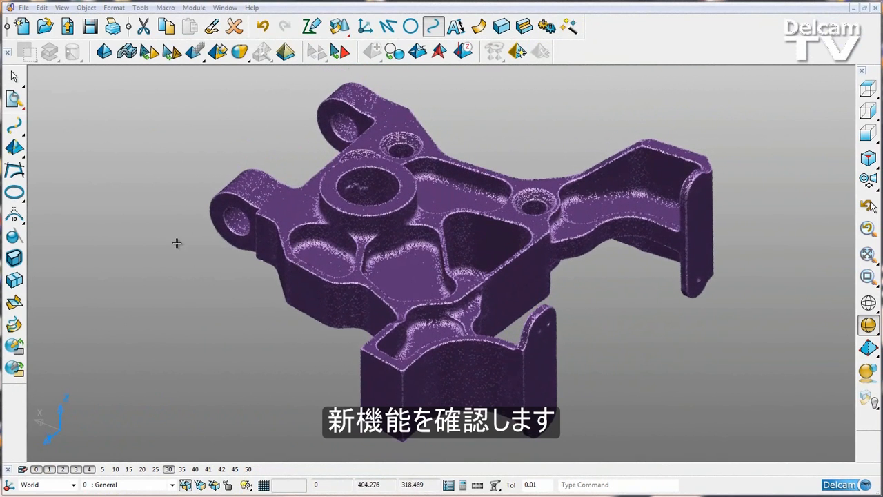
- Set up an oblique section along X at a distance of 10 with arc fitting enabled, and open its arc fitting options
{"action": "left_click", "coordinate": [15, 280]}
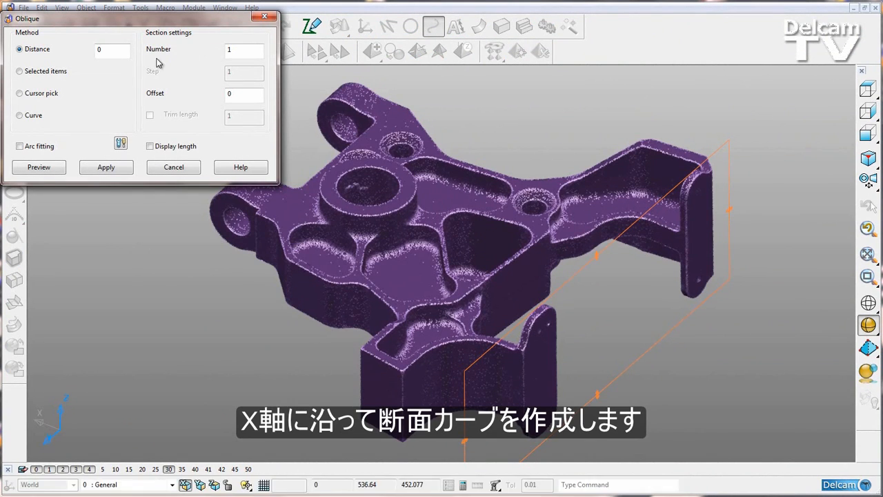
{"action": "left_click_drag", "start_coordinate": [118, 53], "coordinate": [61, 49]}
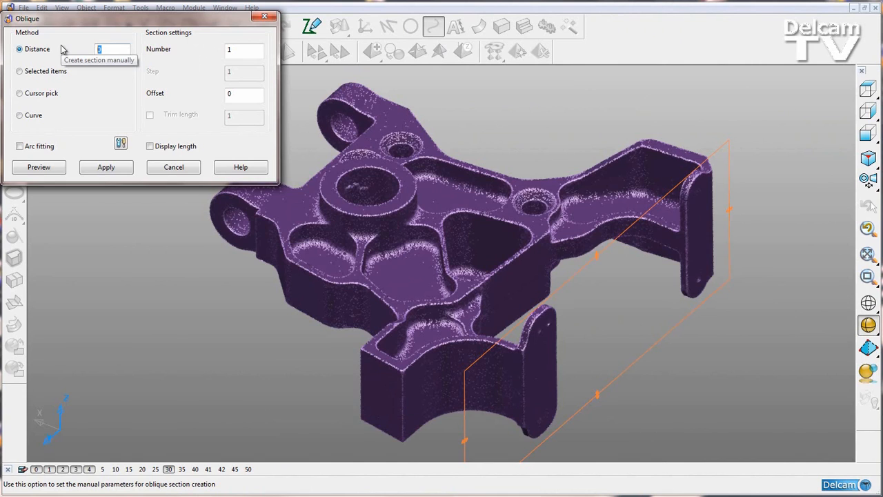
{"action": "type", "text": "10"}
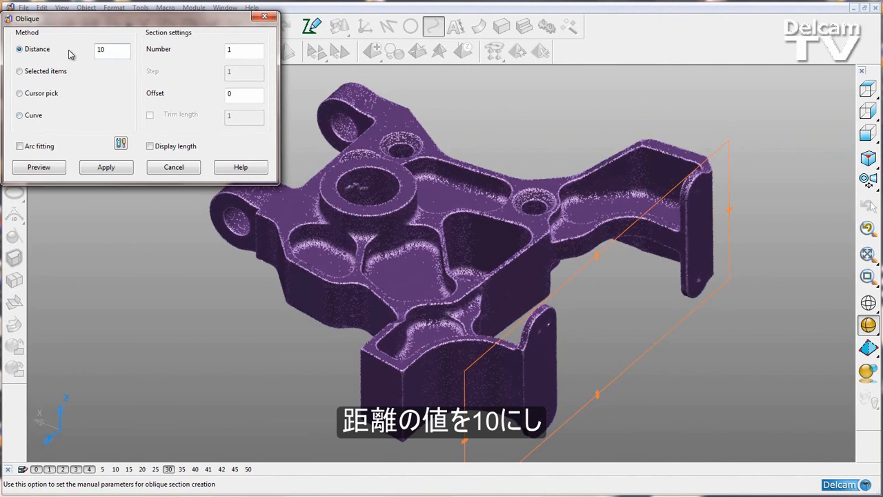
{"action": "left_click_drag", "start_coordinate": [72, 23], "coordinate": [98, 37]}
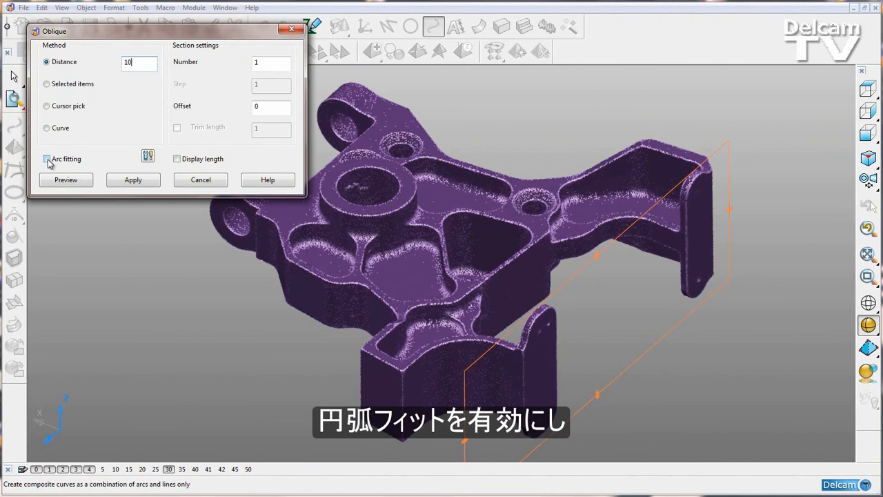
{"action": "left_click", "coordinate": [47, 159]}
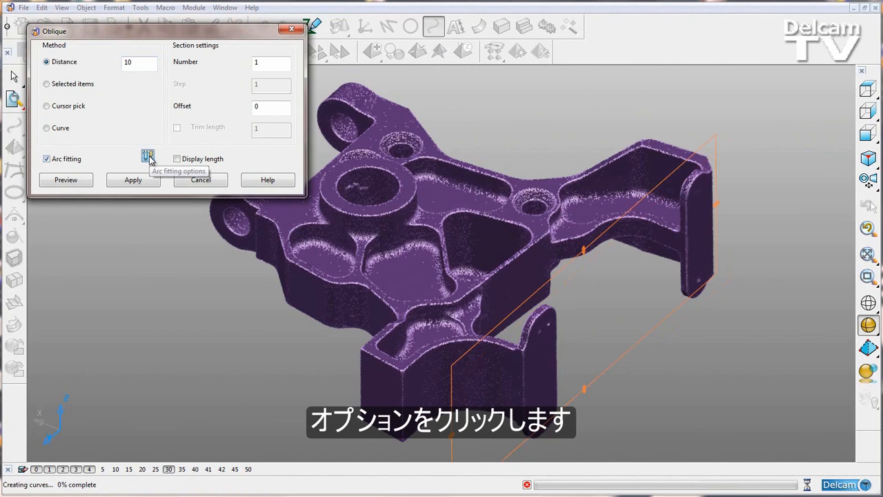
{"action": "left_click", "coordinate": [148, 157]}
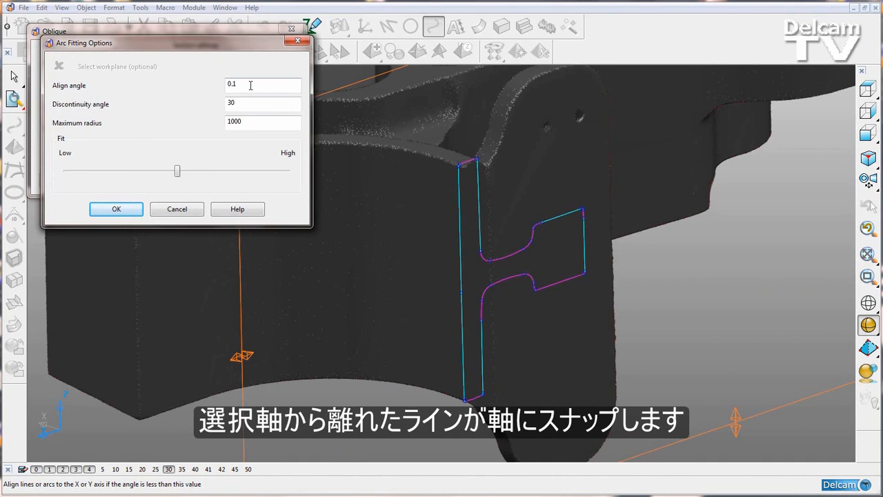
- Try an align angle of 10 and a discontinuity angle of 1, restoring them to 0.1 and 30
{"action": "left_click_drag", "start_coordinate": [250, 85], "coordinate": [223, 90]}
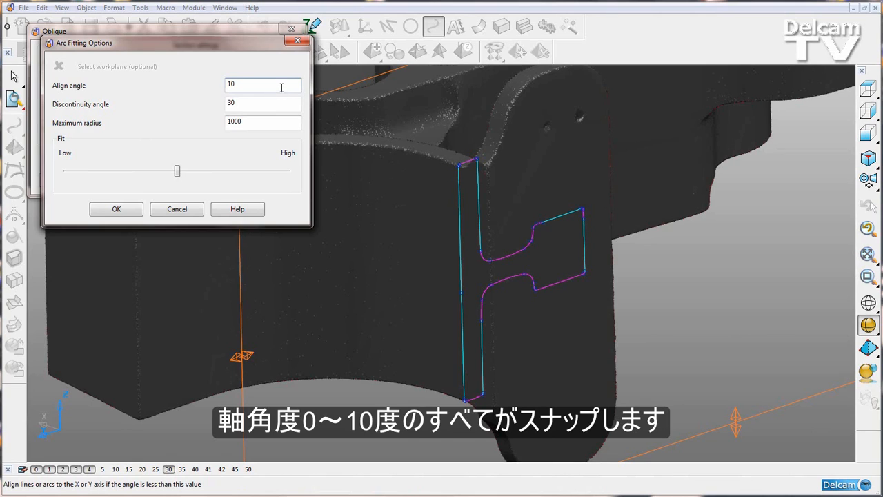
{"action": "left_click_drag", "start_coordinate": [238, 84], "coordinate": [184, 88]}
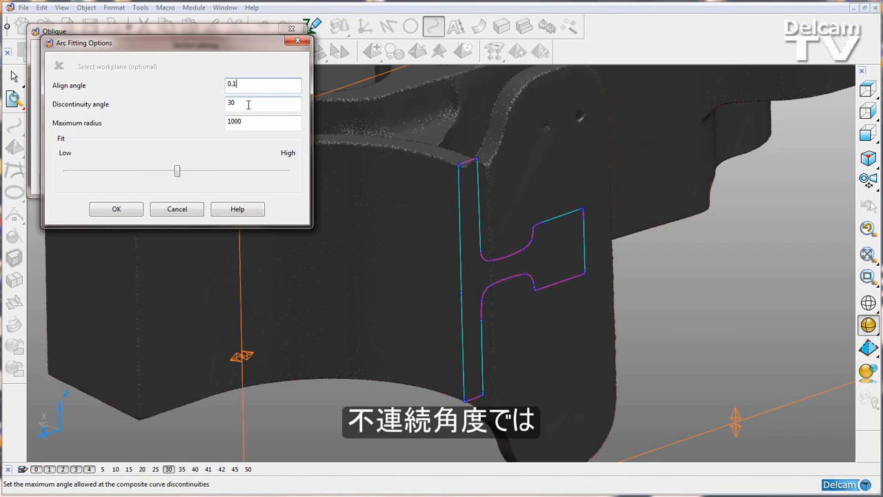
{"action": "left_click_drag", "start_coordinate": [249, 105], "coordinate": [200, 105]}
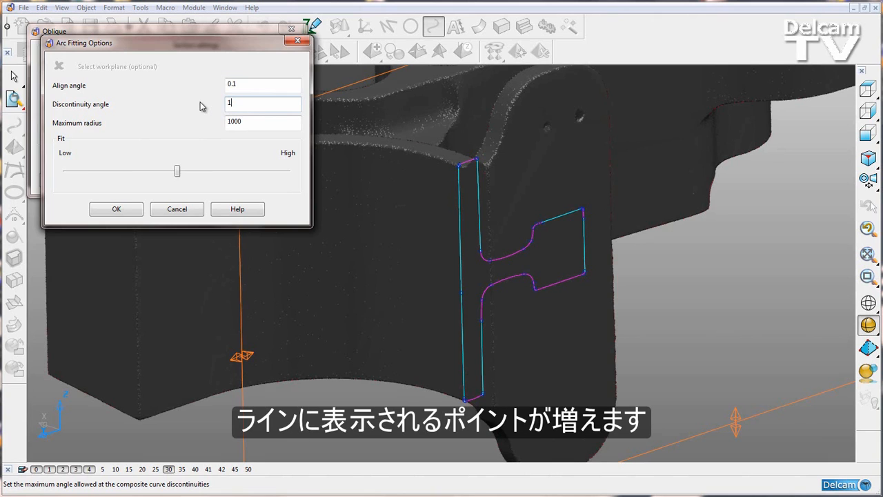
{"action": "left_click", "coordinate": [259, 124]}
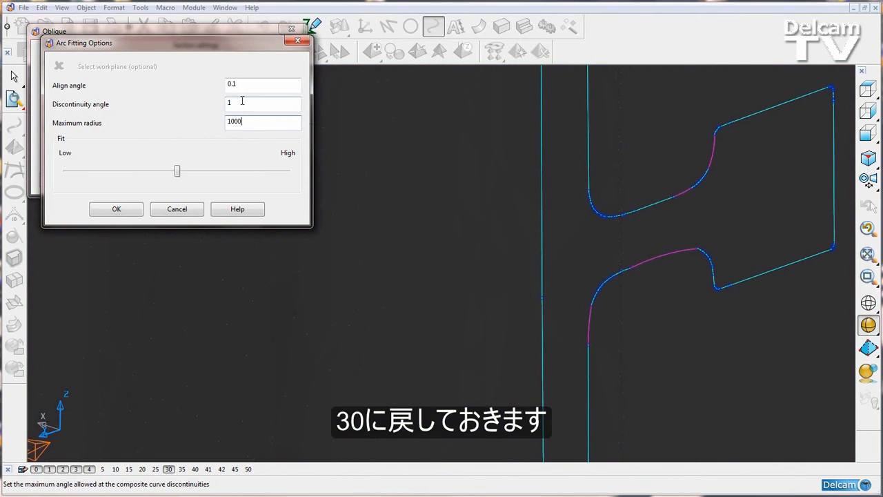
{"action": "double_click", "coordinate": [243, 102]}
{"action": "type", "text": "30"}
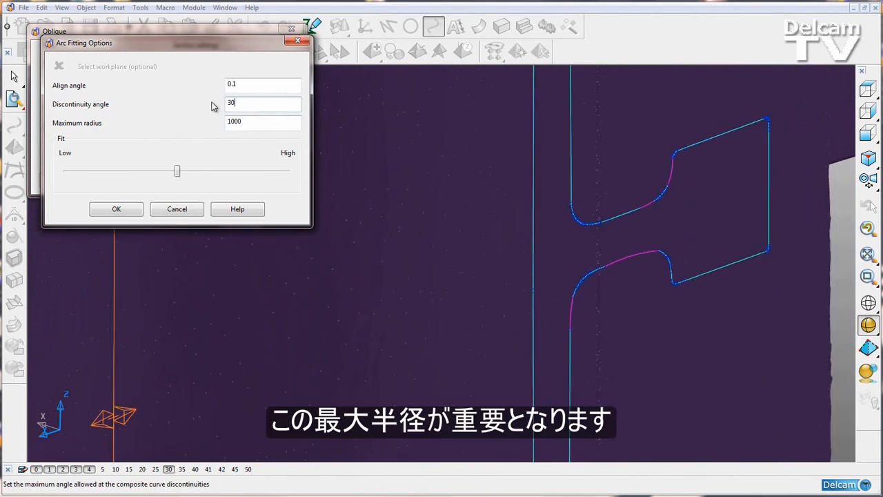
- Set the maximum arc radius to 5, compare a low fit with one close to High, and accept the higher fit
{"action": "double_click", "coordinate": [250, 124]}
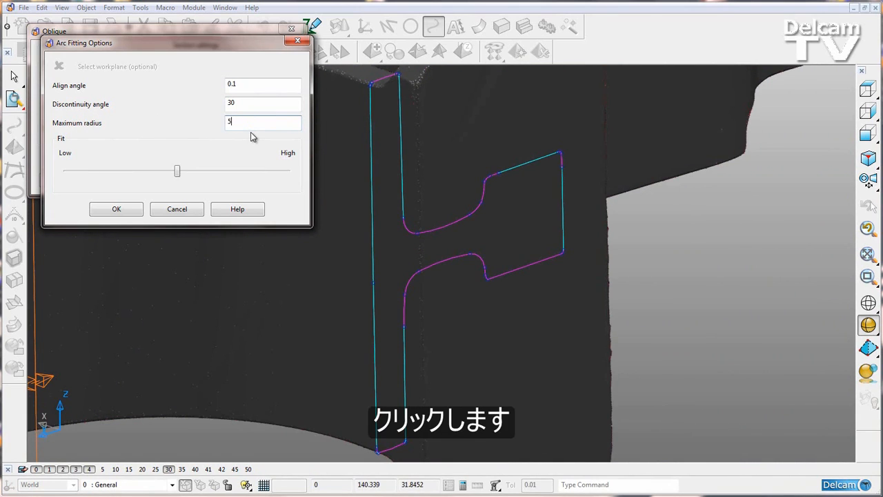
{"action": "left_click", "coordinate": [285, 105]}
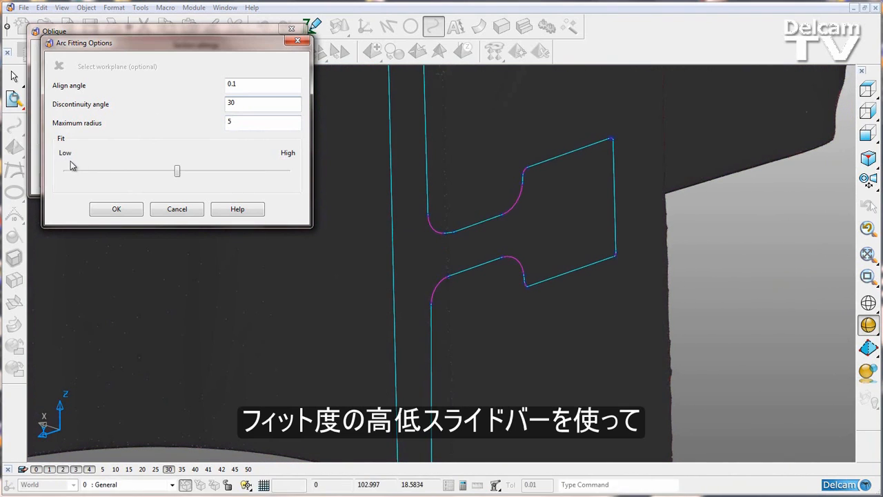
{"action": "left_click_drag", "start_coordinate": [177, 172], "coordinate": [82, 174]}
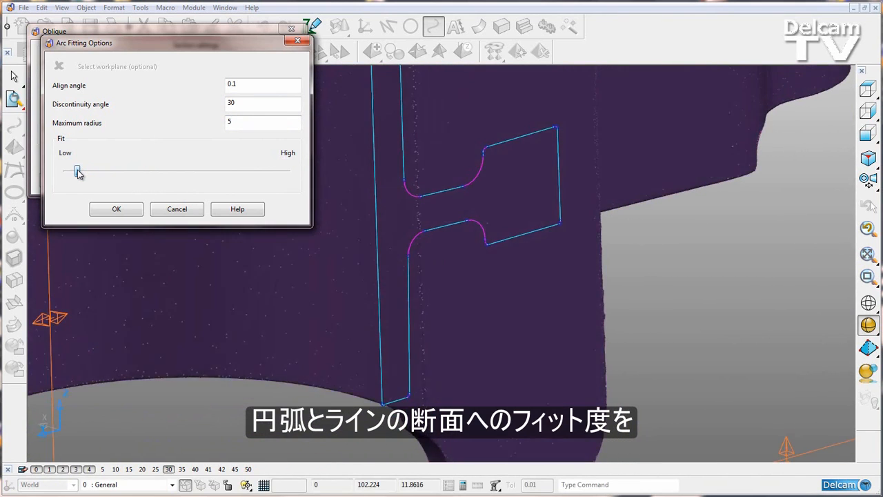
{"action": "left_click_drag", "start_coordinate": [77, 172], "coordinate": [283, 174]}
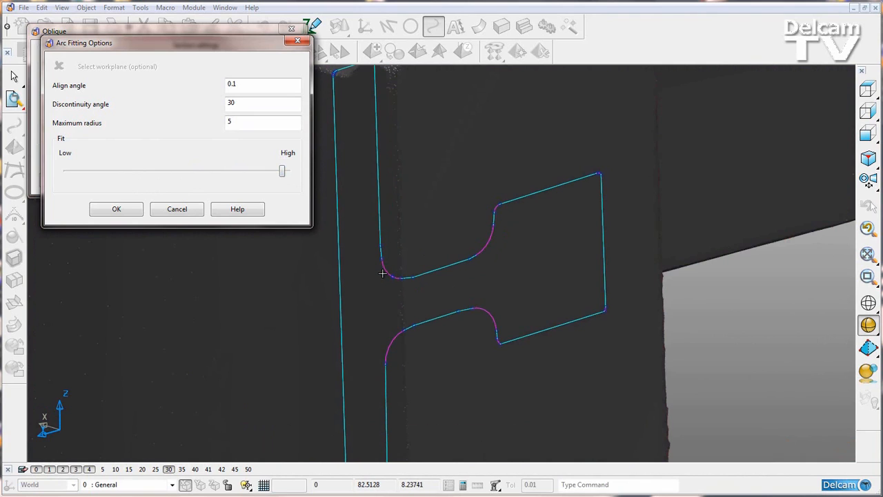
{"action": "left_click", "coordinate": [125, 210]}
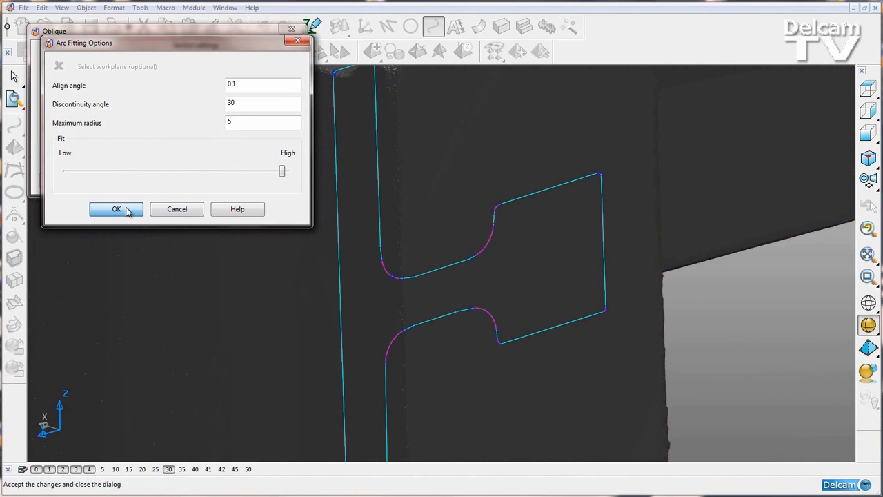